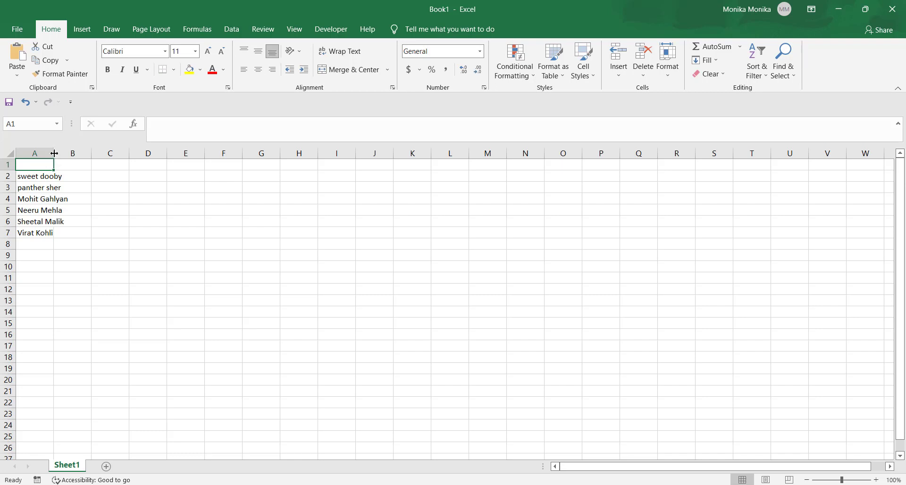
double_click(54, 153)
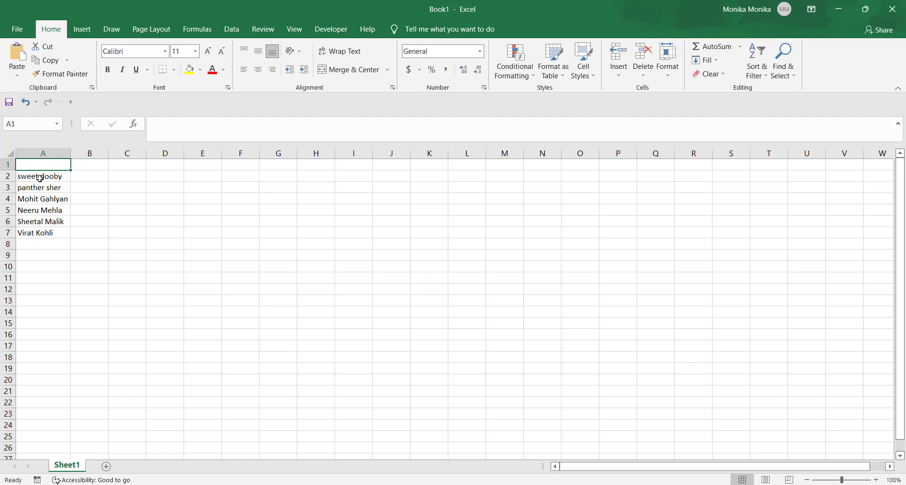
Step: Split 'sweet dooby' in A2 at the space with Text to Columns, then undo it
click(40, 179)
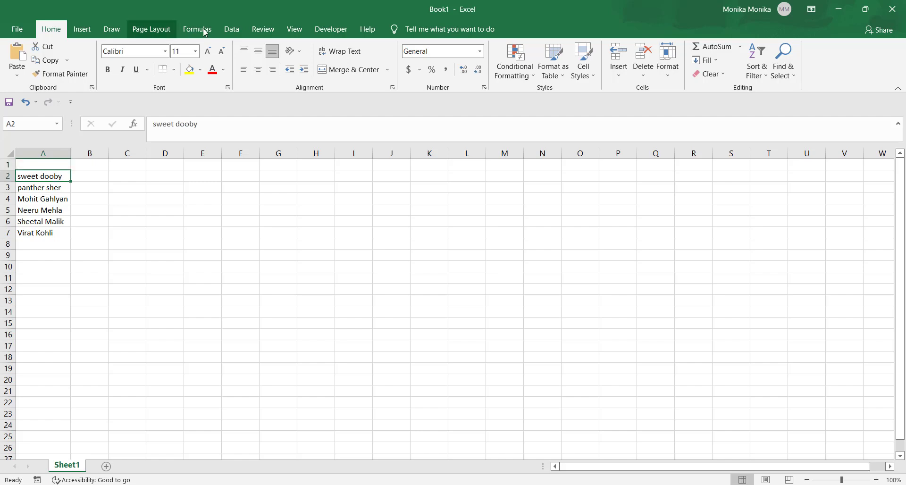
click(229, 31)
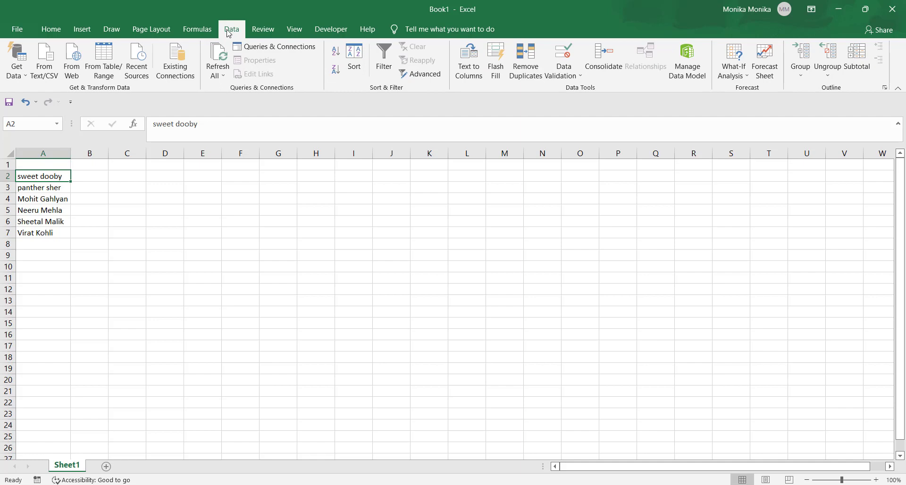
click(472, 63)
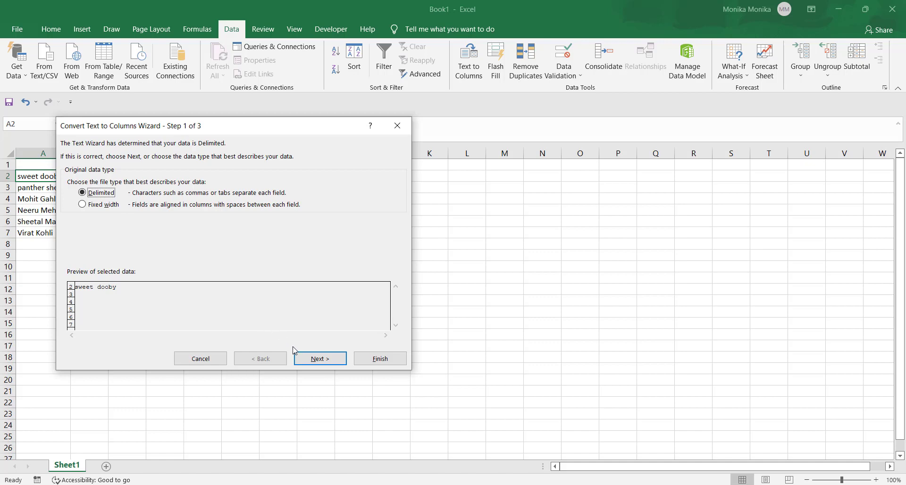
click(318, 363)
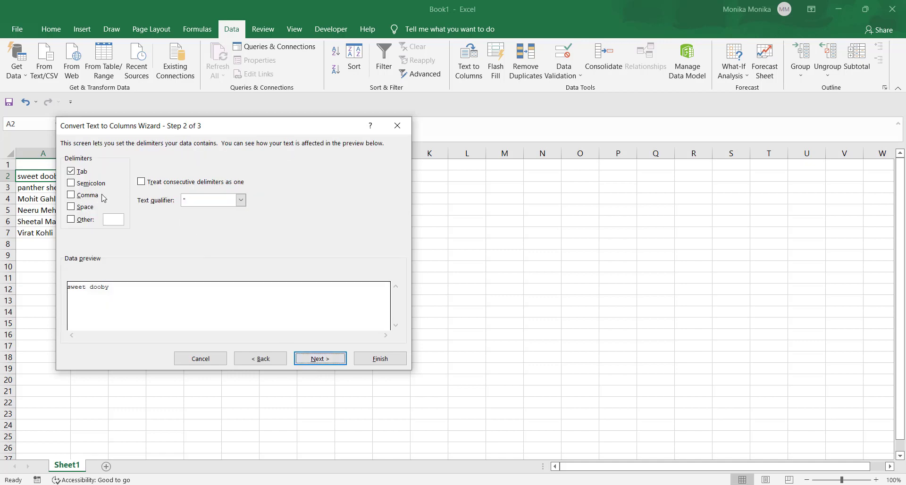
click(72, 206)
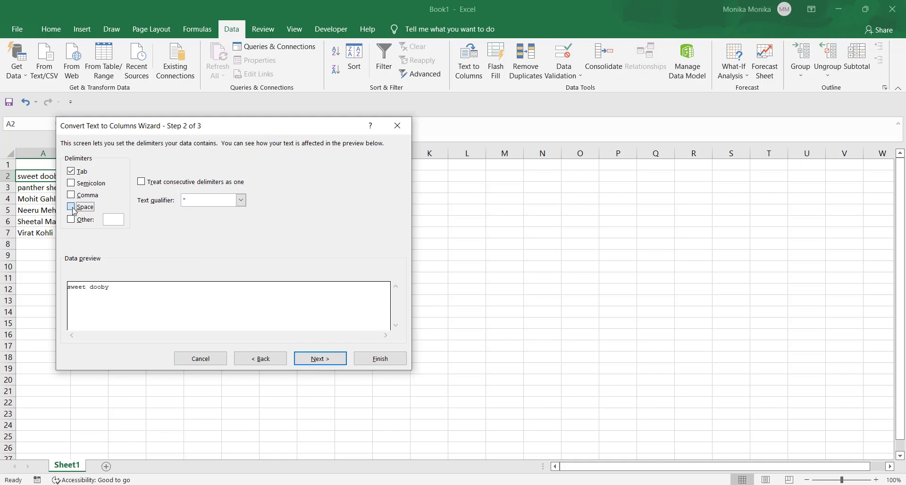
click(71, 172)
click(315, 360)
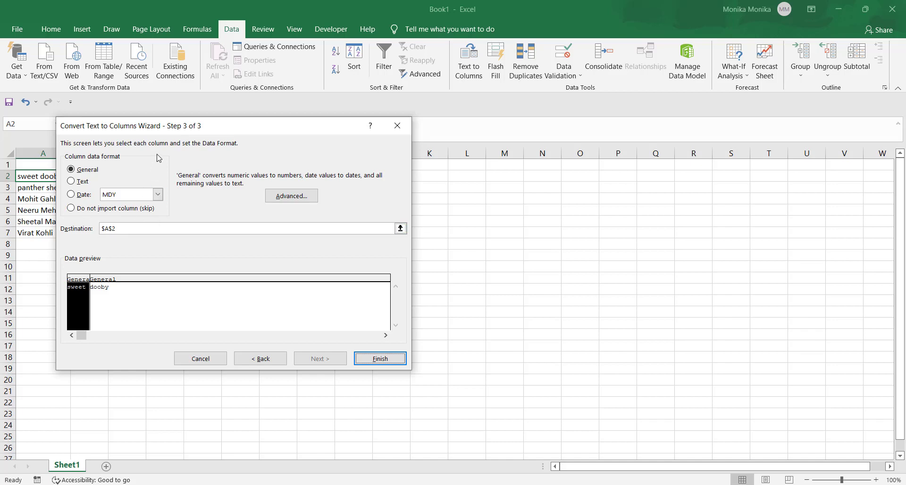
drag(219, 129, 280, 132)
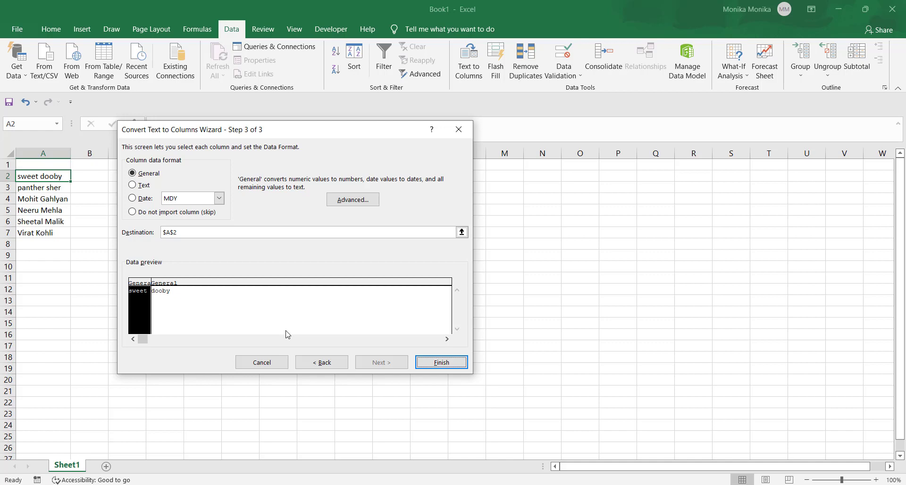
click(440, 363)
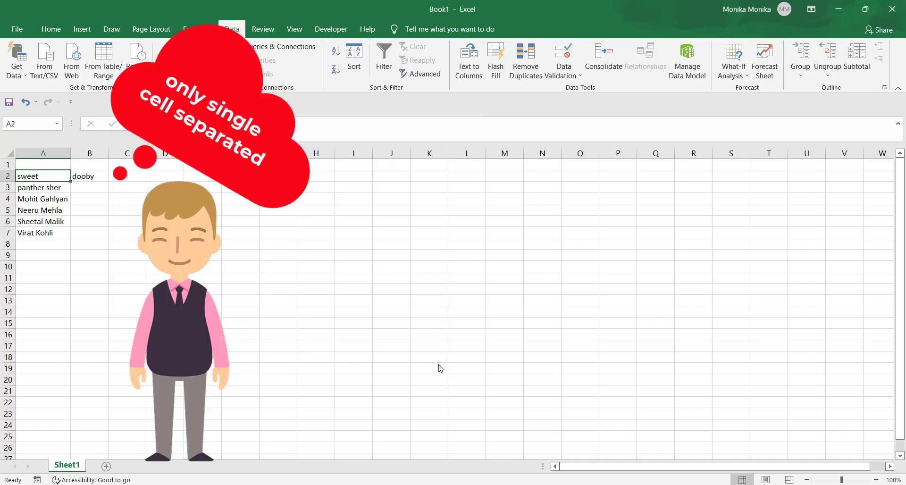
key(ctrl+z)
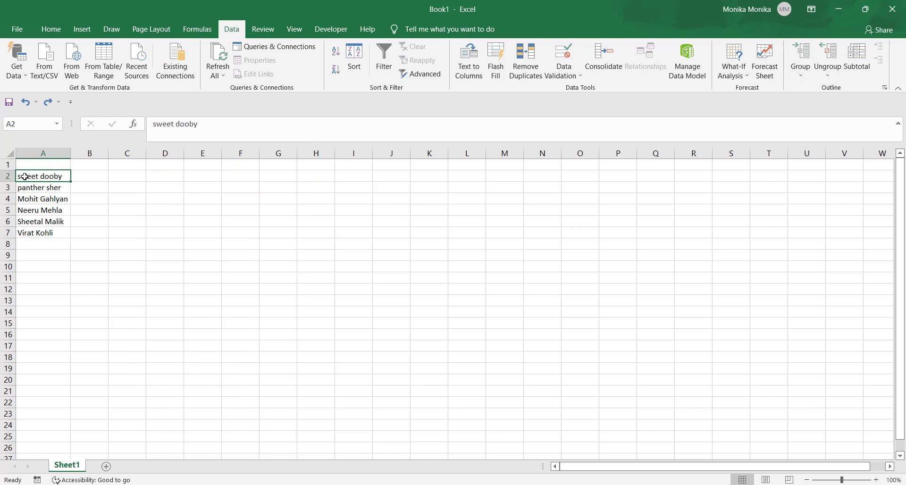
drag(25, 176, 57, 232)
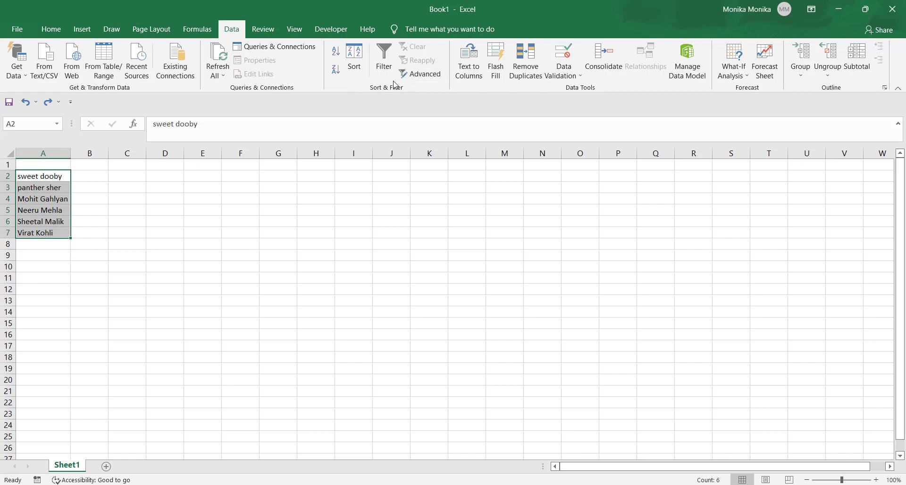
click(467, 59)
click(375, 364)
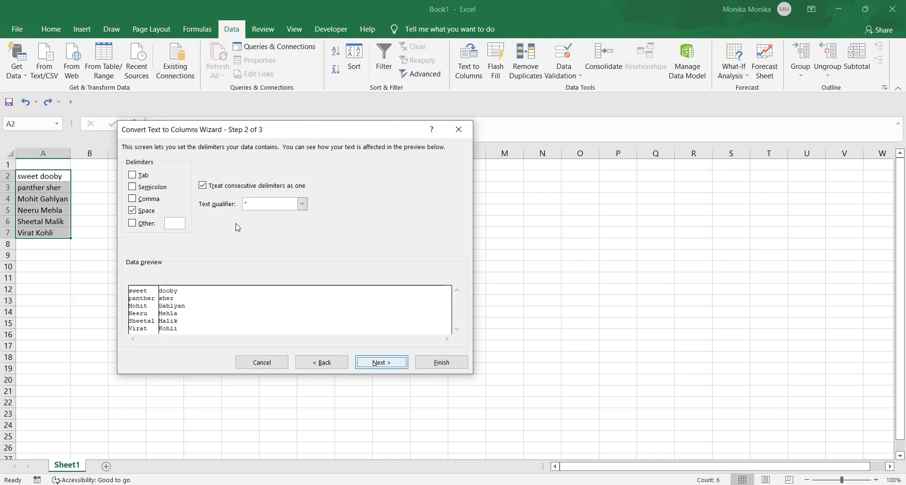
click(381, 363)
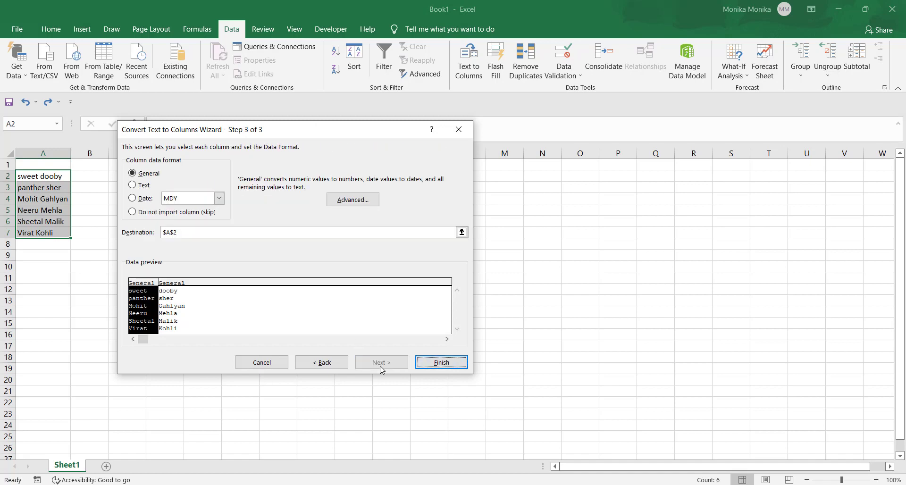
click(439, 364)
click(157, 287)
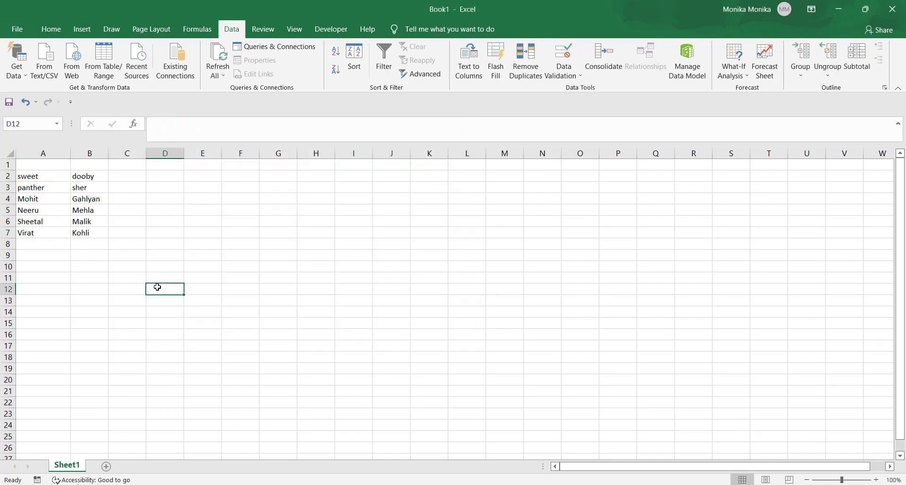
key(ctrl+z)
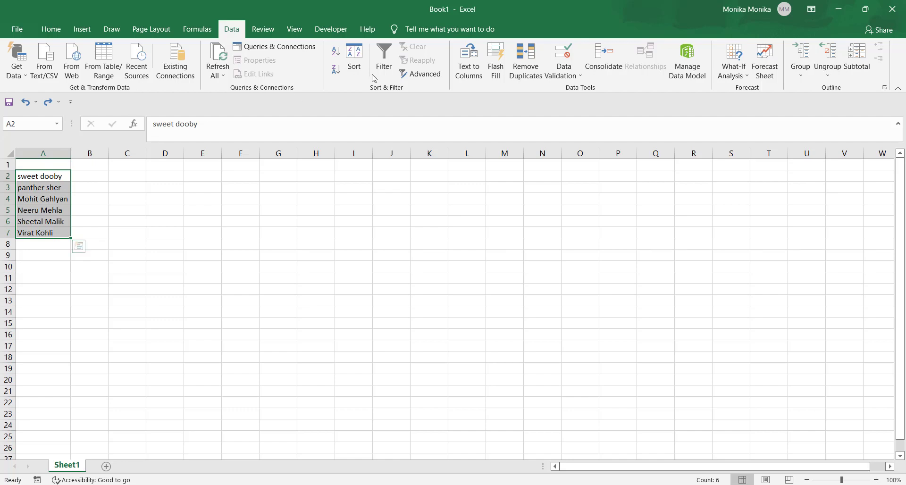
Step: Split the names in A2:A7 at spaces into first and last names, with destination $C$2
click(470, 56)
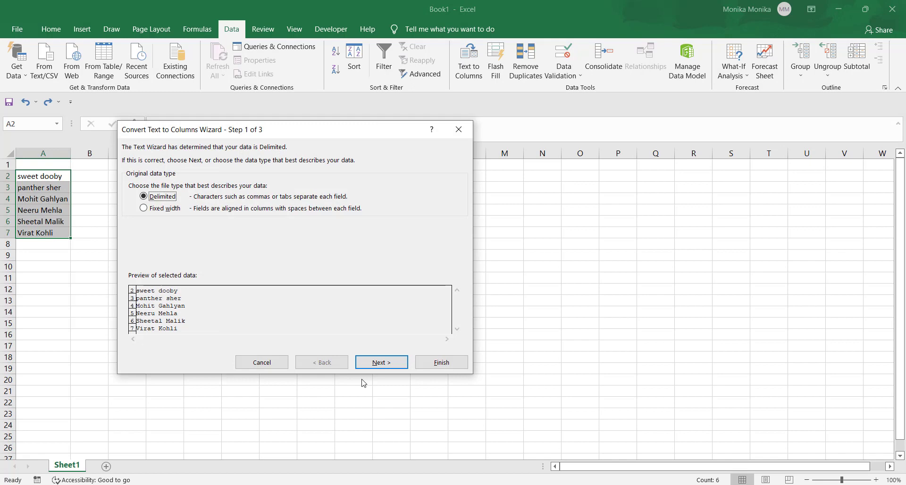
click(382, 363)
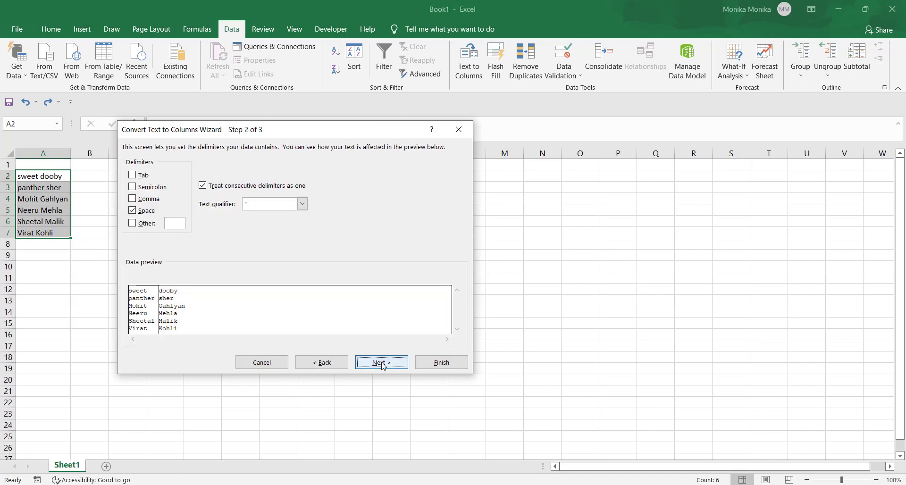
click(382, 363)
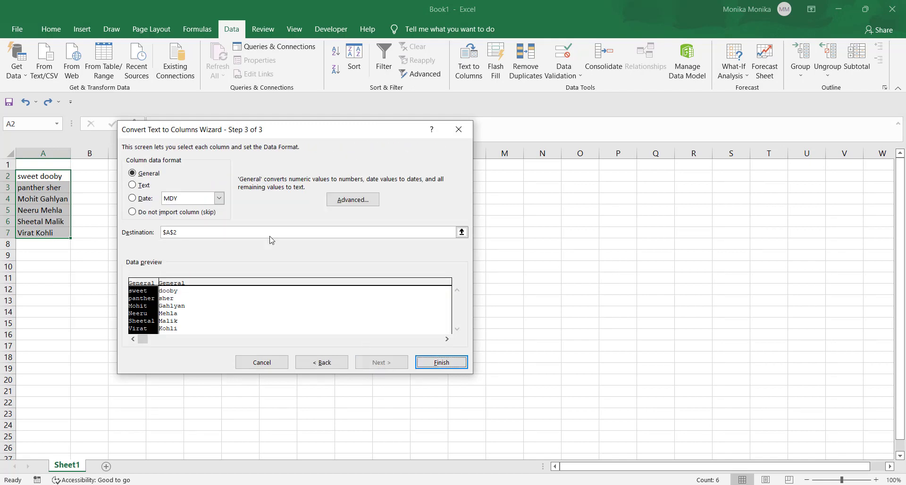
click(224, 232)
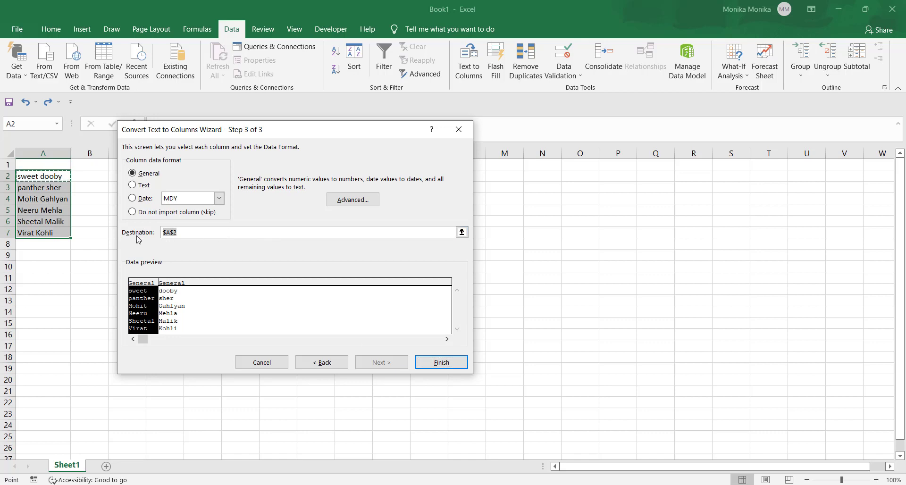
click(97, 278)
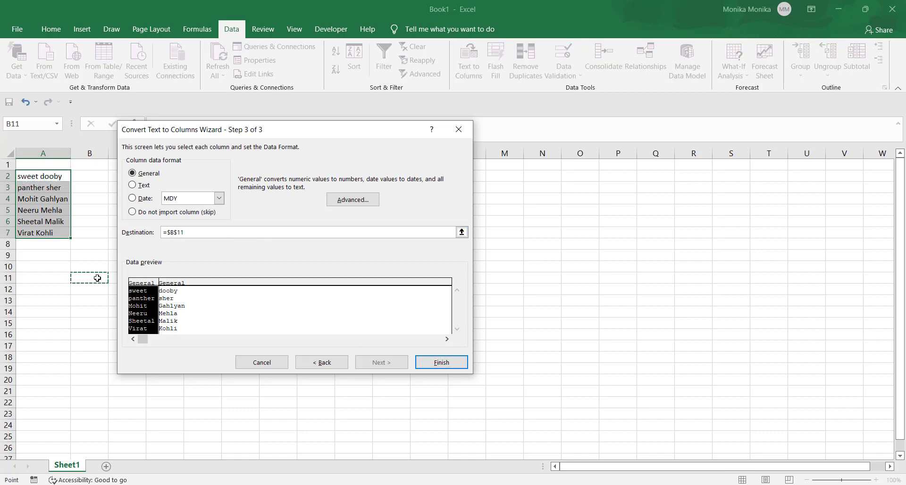
click(114, 176)
click(452, 364)
click(279, 312)
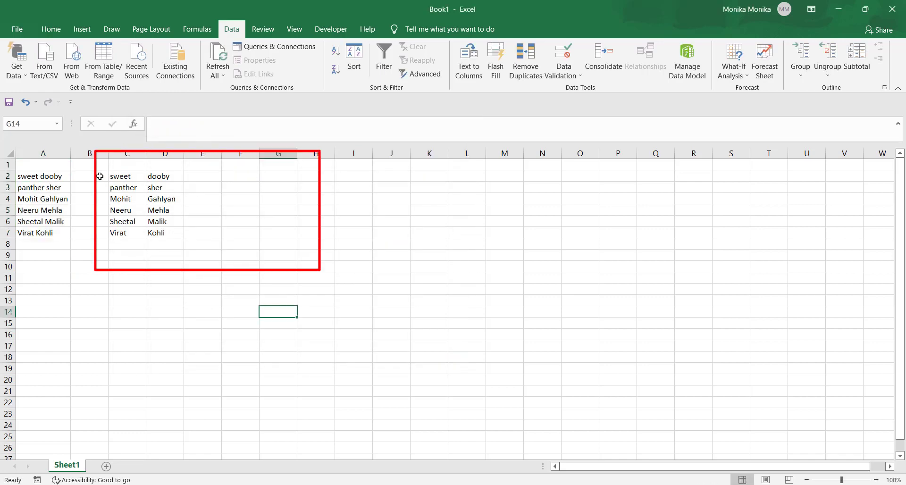
Step: Copy the six full names from A2:A7 into A11:A16
drag(40, 176, 40, 233)
key(ctrl+c)
click(50, 272)
key(ctrl+v)
Step: Insert a comma into each of the six names in A11:A16
double_click(42, 279)
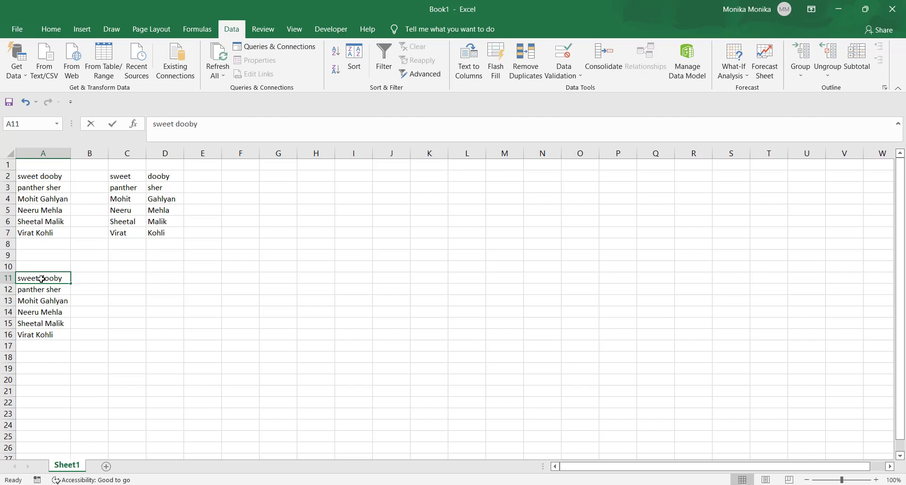
text(,)
key(BackSpace)
double_click(42, 289)
text(,)
double_click(42, 300)
text(,)
double_click(40, 312)
text(,)
double_click(43, 324)
text(,)
double_click(37, 335)
text(,)
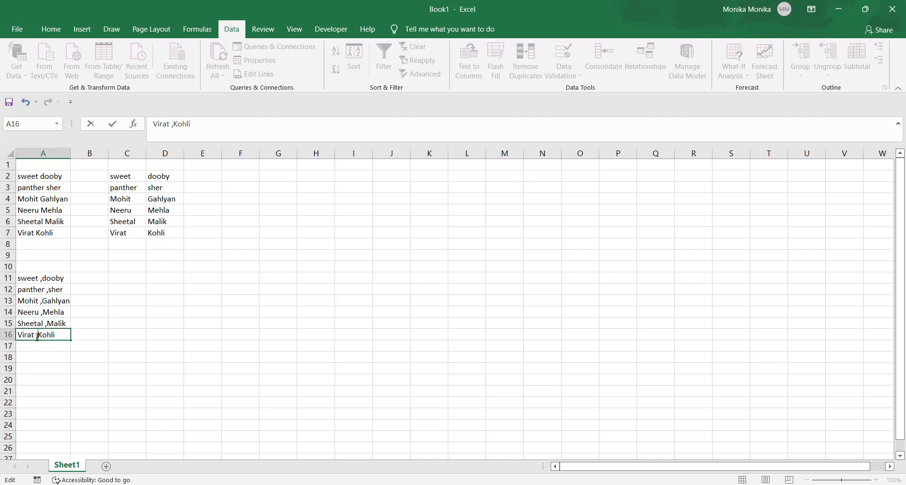
click(126, 321)
Step: Split A11:A16 with Comma as the only delimiter, giving first names in A and last names in B
drag(42, 278, 53, 336)
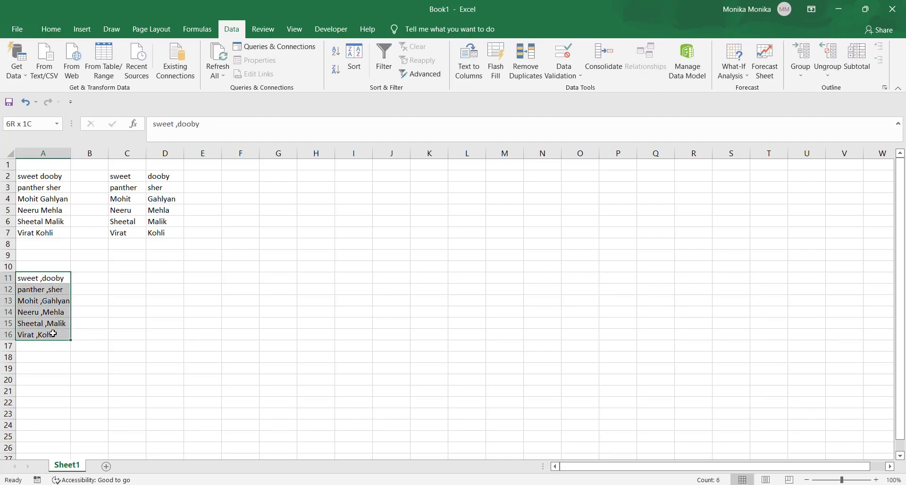
click(469, 71)
click(384, 364)
click(132, 211)
click(132, 198)
click(377, 362)
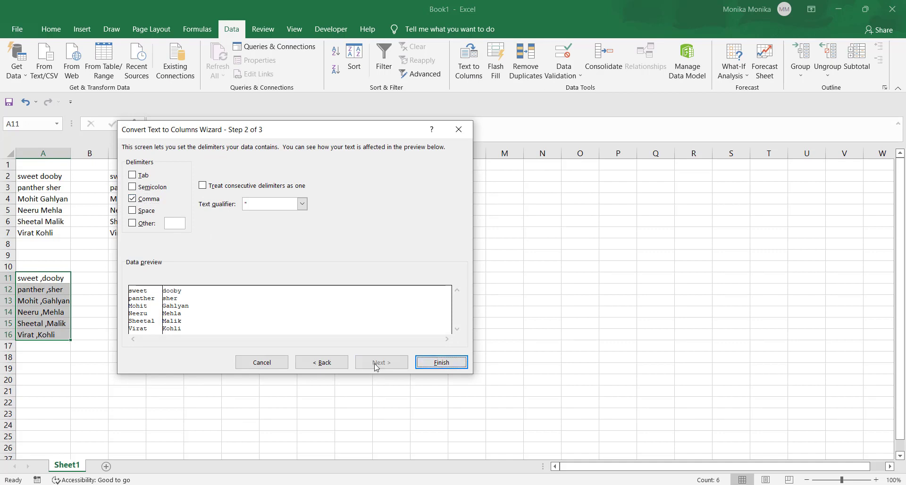
click(419, 363)
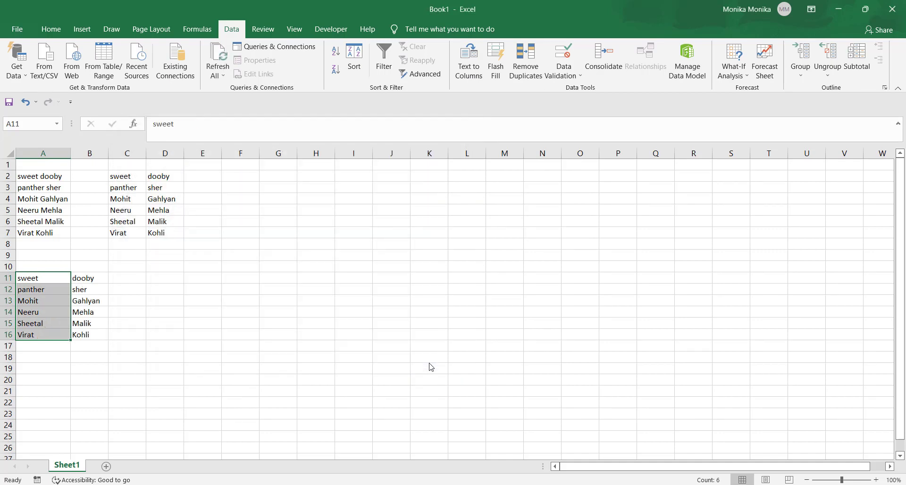
click(156, 312)
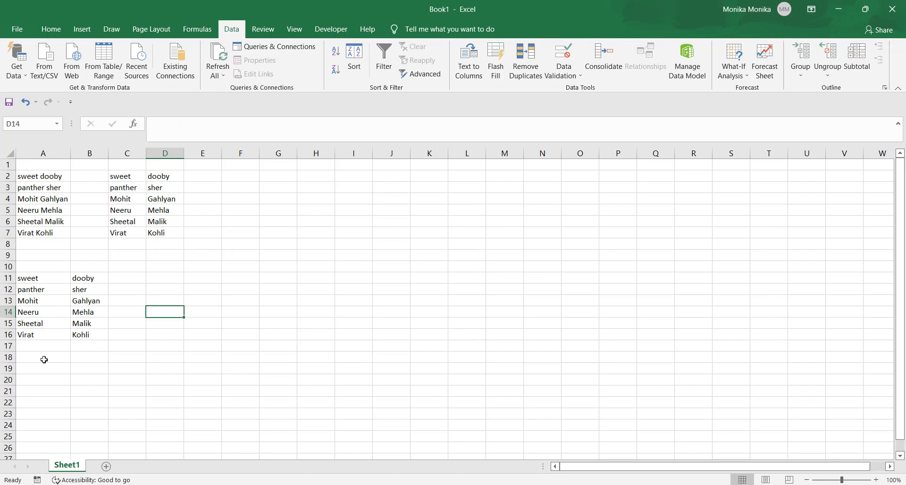
Step: Copy the full names from A2:A7 into F11:F16 and AutoFit column F
click(211, 267)
drag(31, 175, 35, 234)
key(ctrl+c)
click(241, 275)
key(ctrl+v)
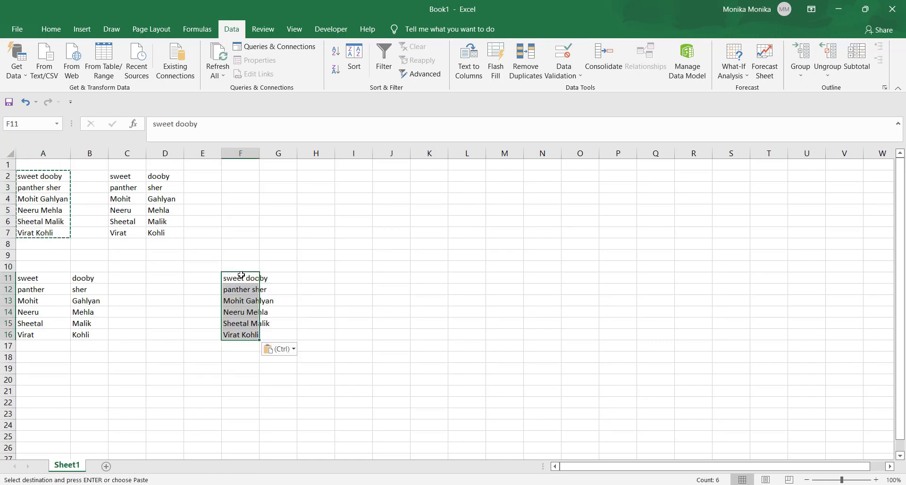
double_click(259, 153)
Step: Start Text to Columns on F11:F16 with the Fixed width option
click(261, 279)
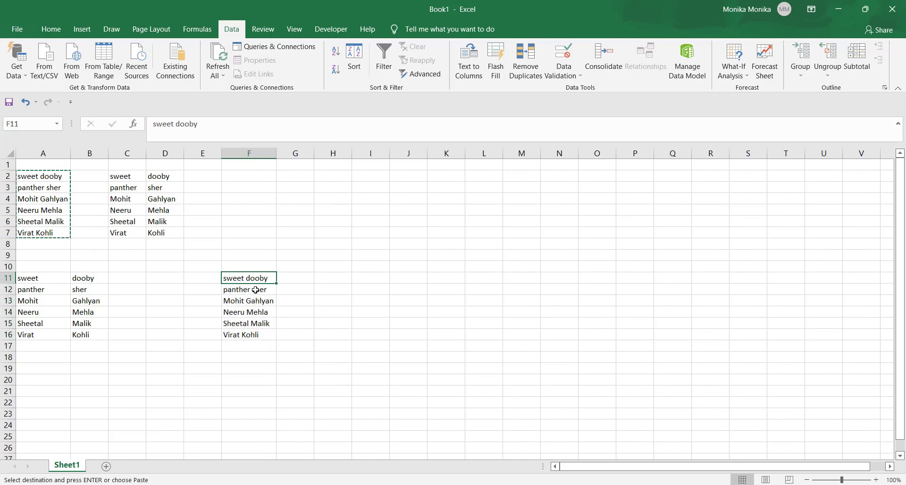
drag(248, 279, 253, 335)
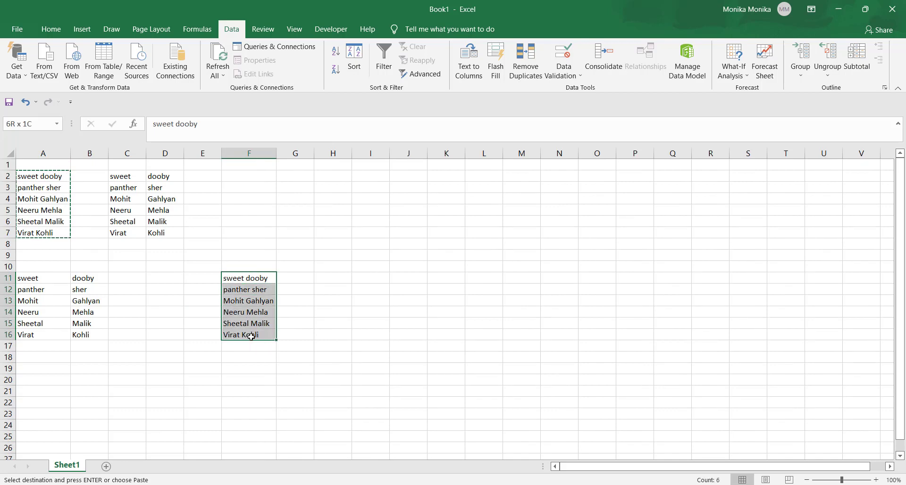
click(469, 62)
click(144, 209)
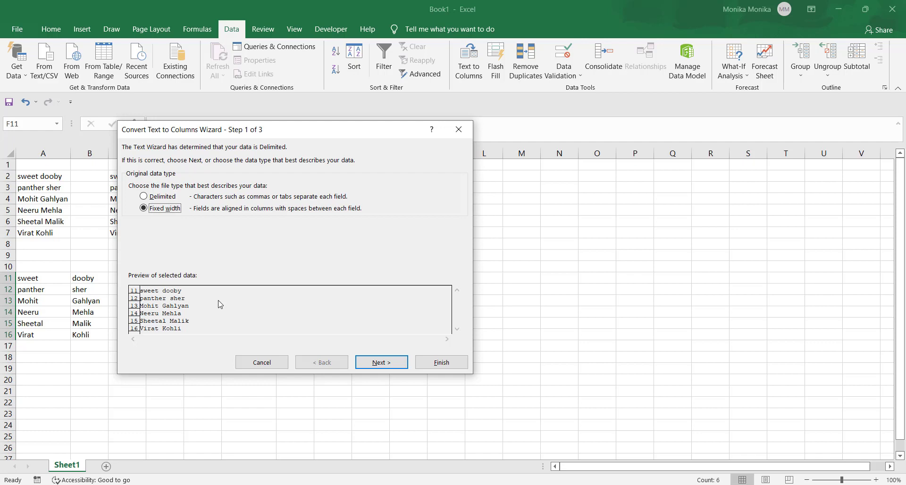
Step: Place a column break after the fifth character and finish, splitting F11:F16 into columns F and G
click(378, 364)
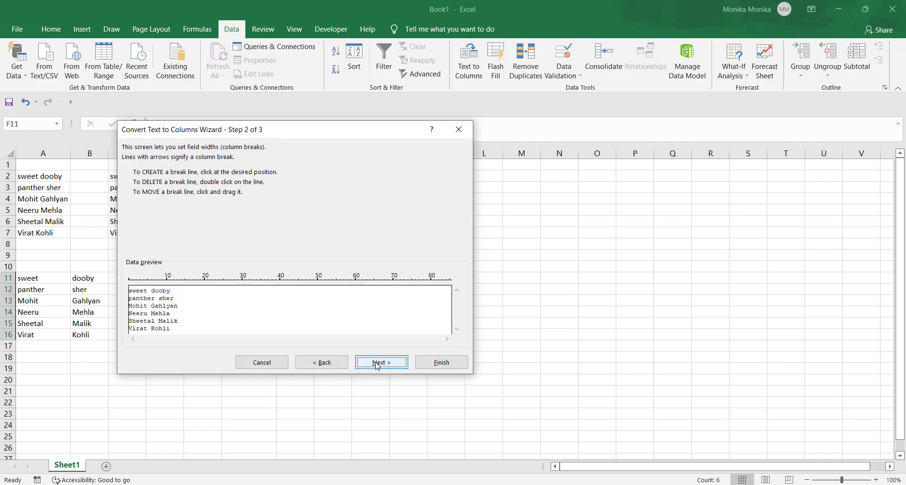
click(148, 283)
click(380, 362)
click(441, 362)
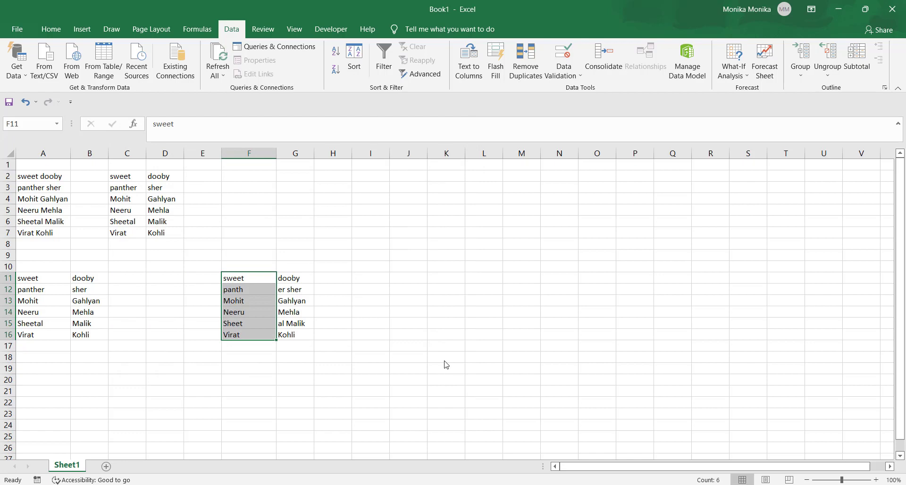
click(361, 304)
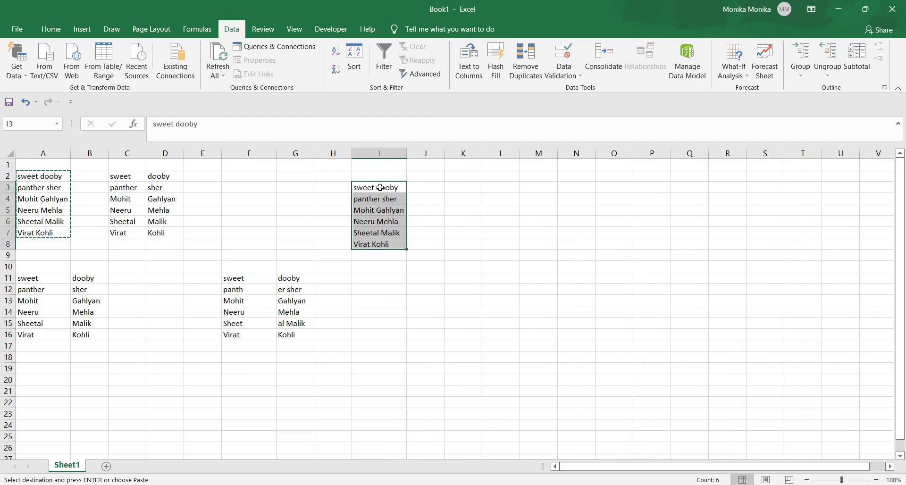
Step: Paste the names into I3:I8 and insert ^ between first and last name in I3, I4 and I5
key(ctrl+Down)
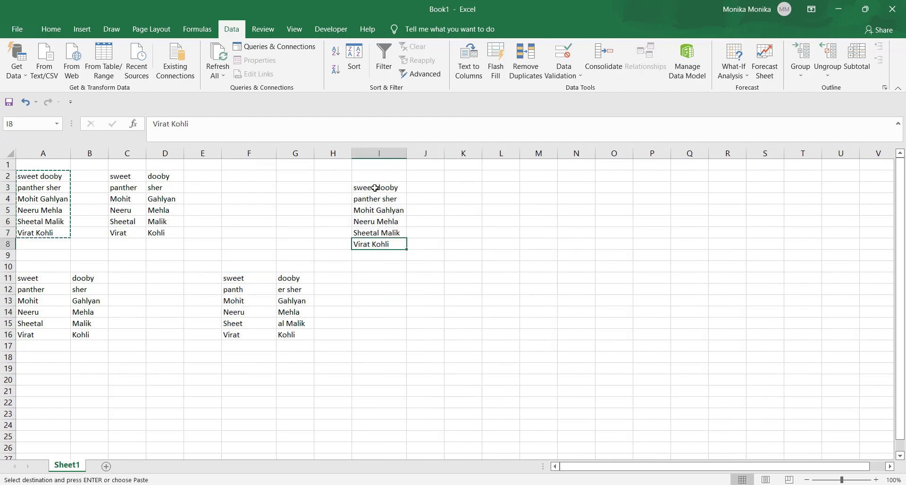
double_click(376, 188)
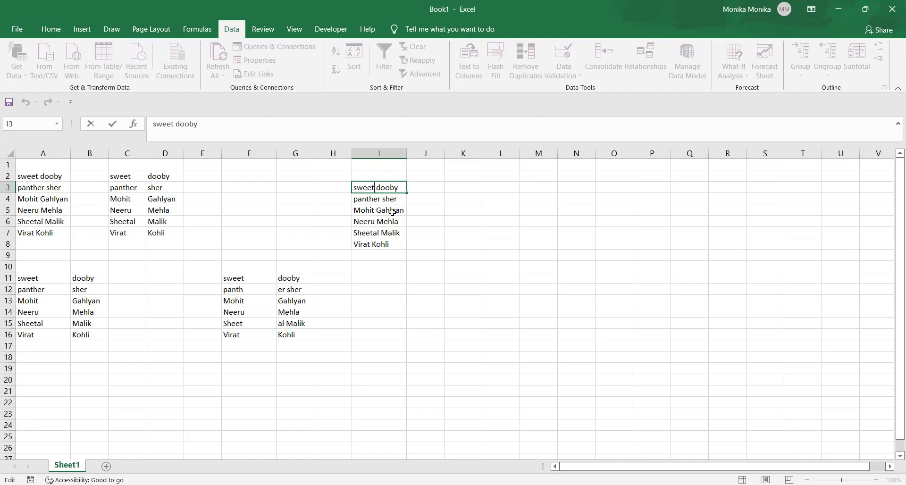
text(^)
double_click(383, 199)
text(^)
double_click(375, 211)
text(^)
Step: Select I3:I8 and bring up Text to Columns
click(333, 188)
drag(377, 188, 377, 244)
click(469, 59)
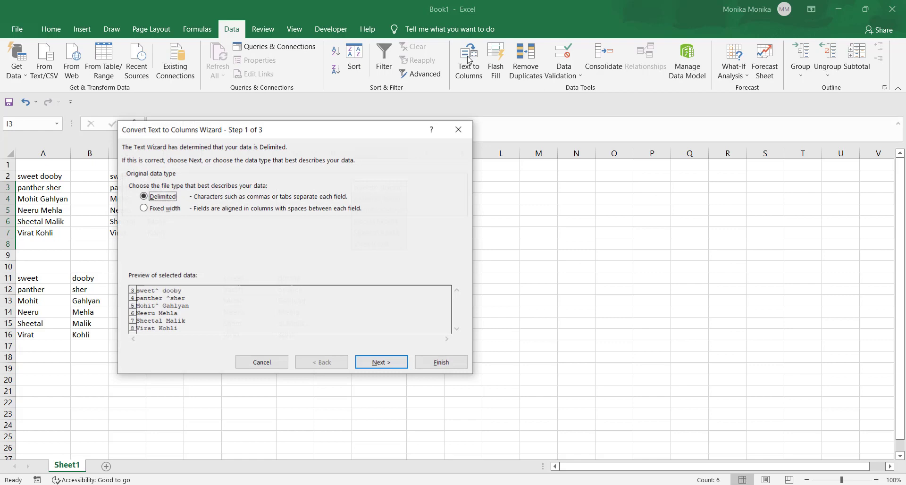
Step: Split I3:I8 using ^ as the Other delimiter, moving dooby, sher and Gahlyan into column J
click(381, 362)
click(133, 199)
click(133, 200)
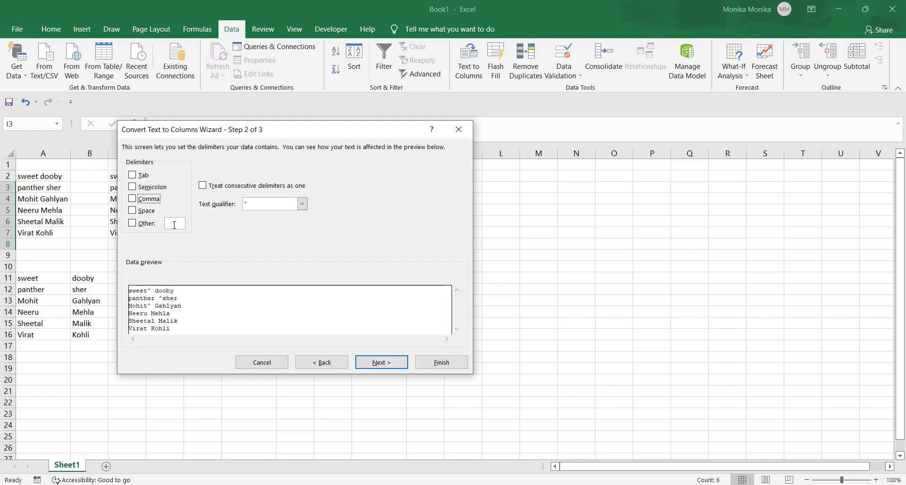
click(132, 224)
text(^)
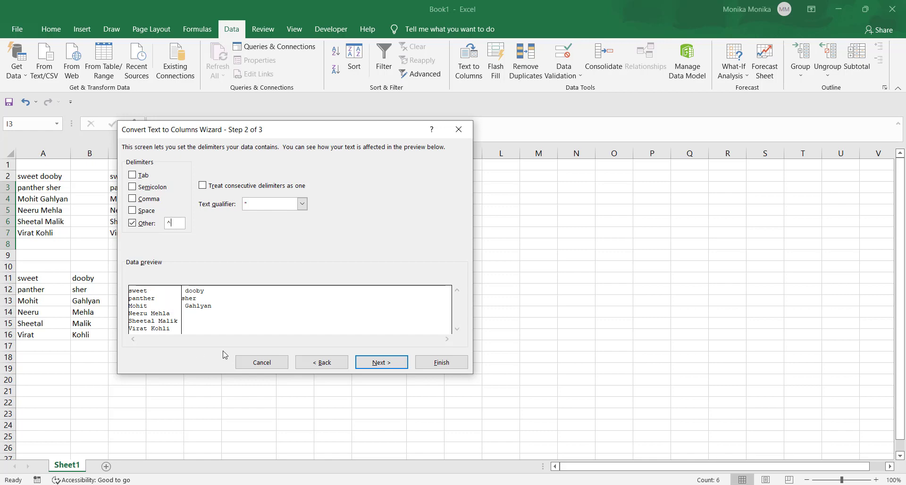
click(378, 364)
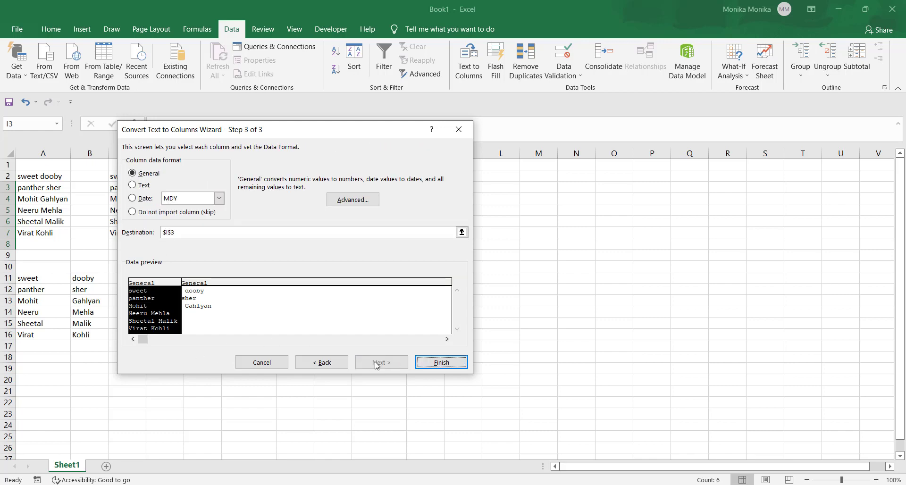
click(442, 362)
click(471, 233)
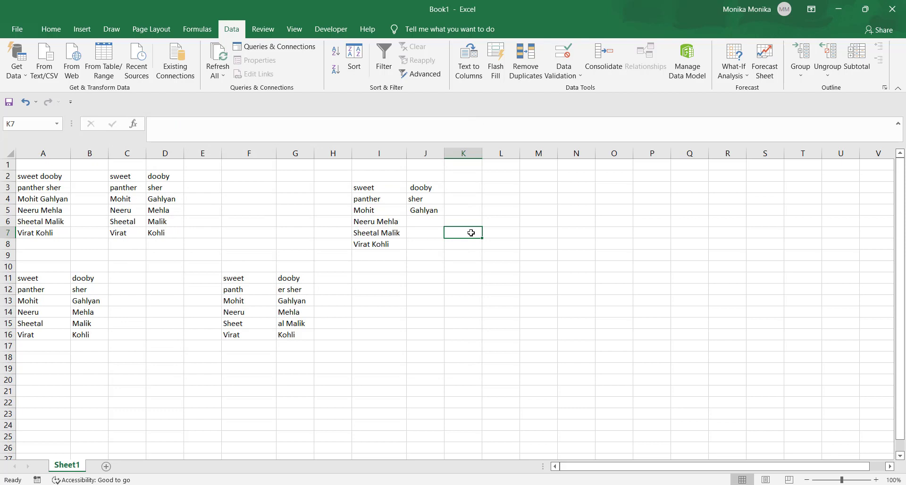
click(431, 362)
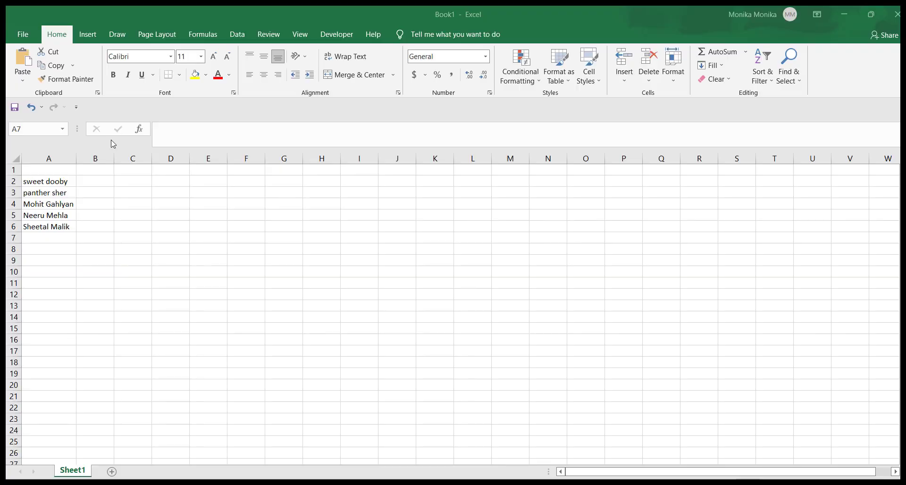
Step: Enter the example first names sweet and panther in B2:B3 and accept the Flash Fill suggestions
click(103, 181)
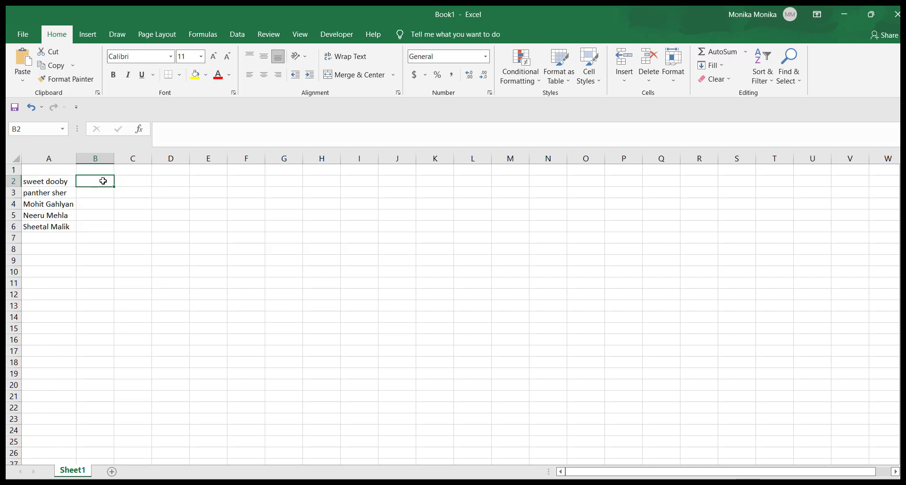
double_click(103, 181)
text(sweet)
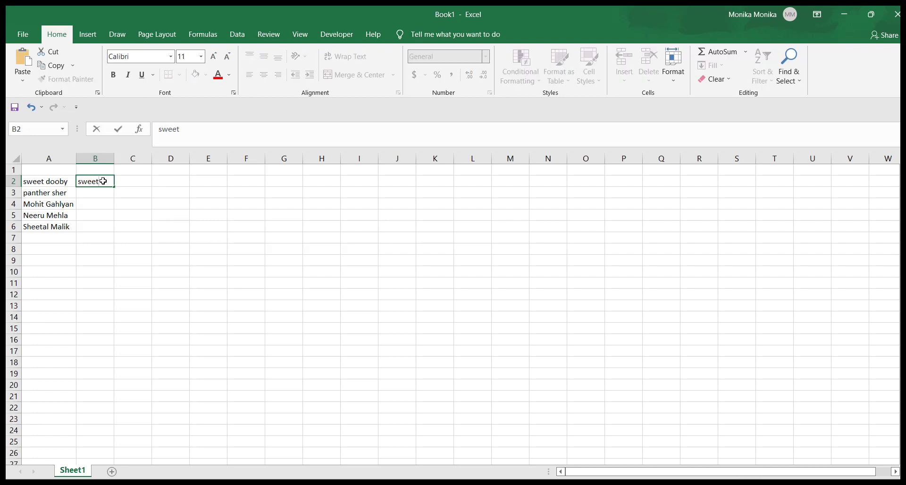
key(Return)
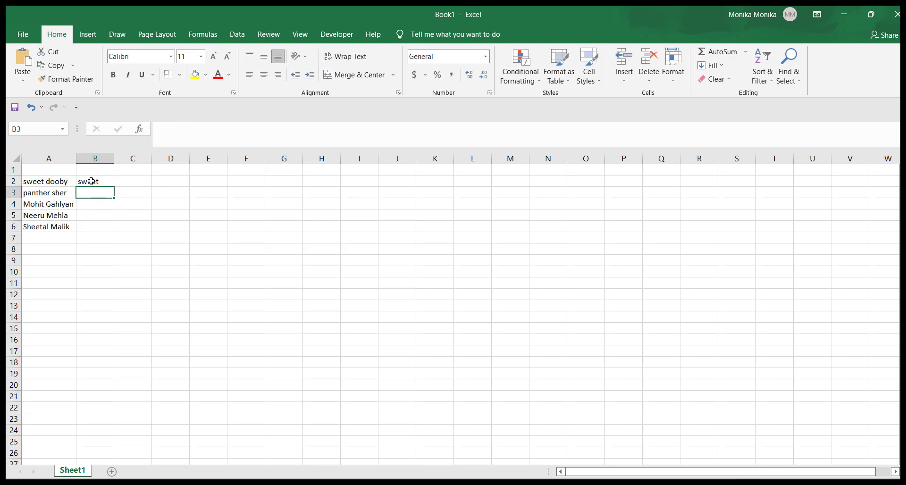
text(panther)
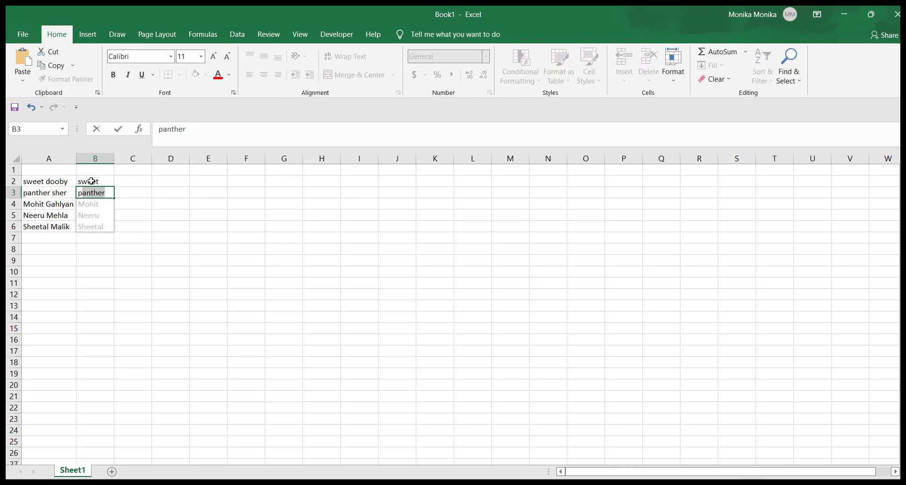
key(Return)
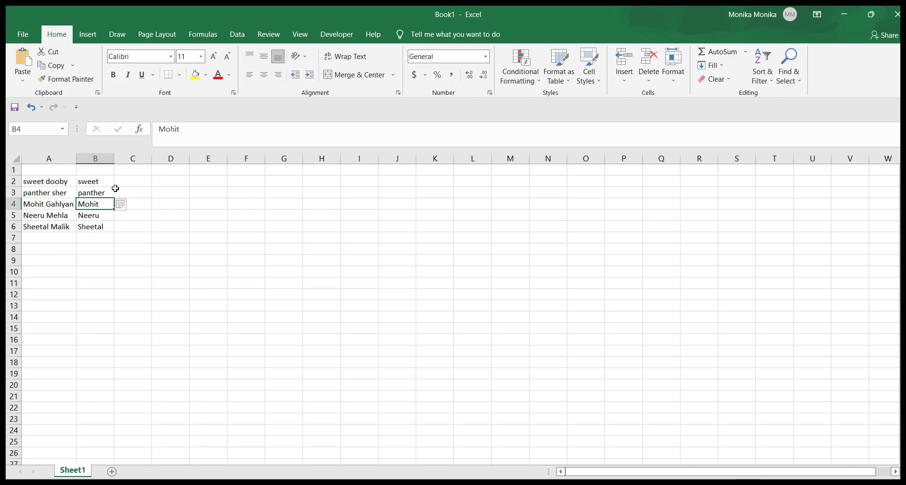
Step: Enter dooby and sher in C2:C3 and autofill the pair down to row 6
click(128, 182)
text(dooby)
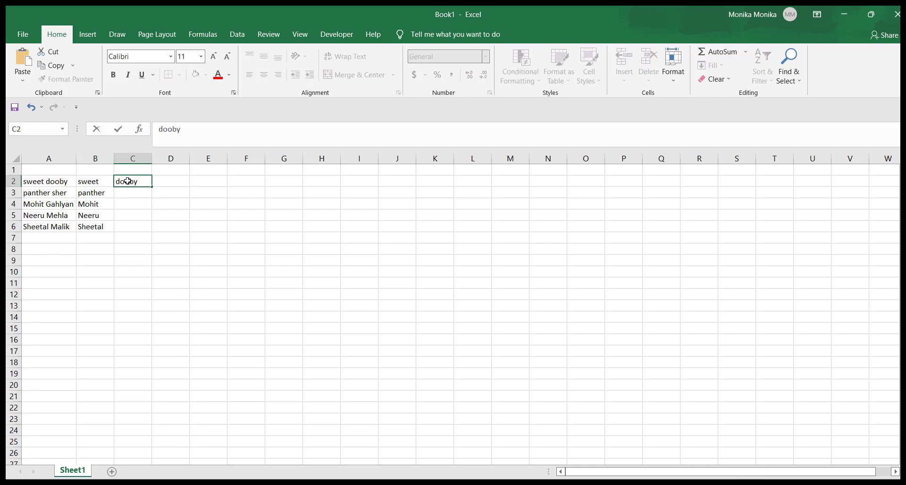
key(Return)
text(sher)
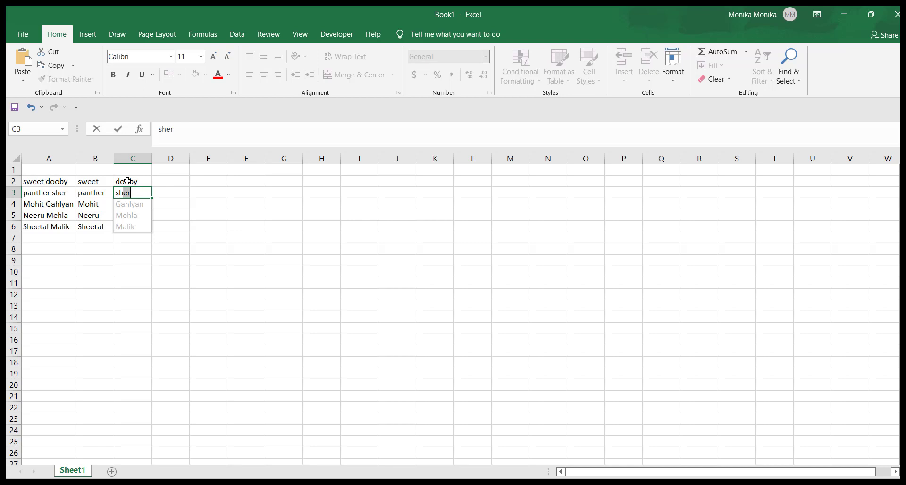
click(125, 204)
drag(125, 182, 124, 190)
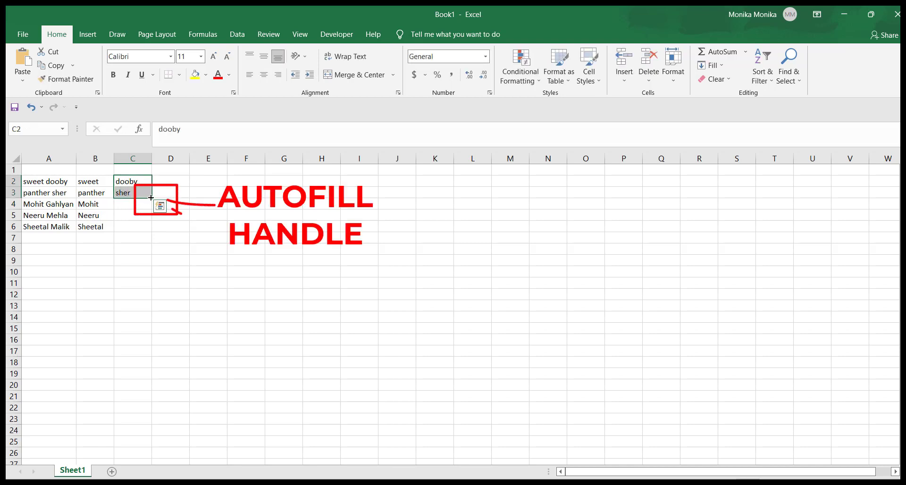
double_click(152, 198)
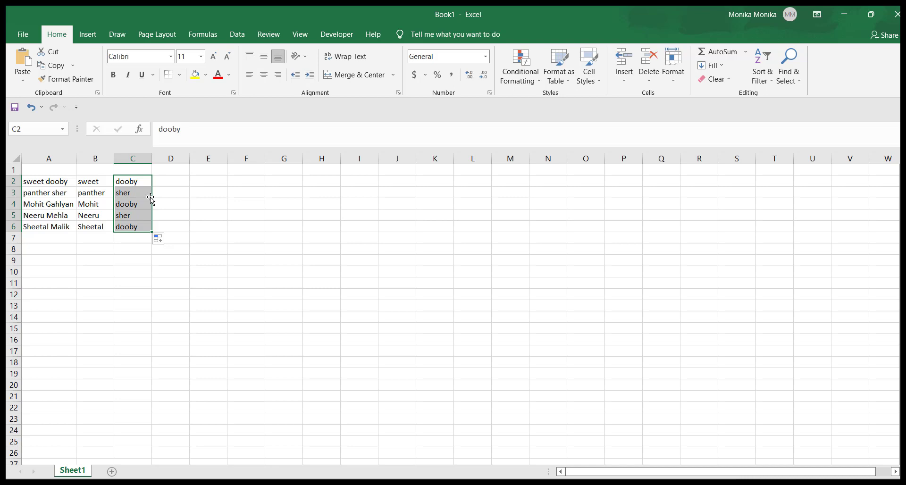
click(170, 182)
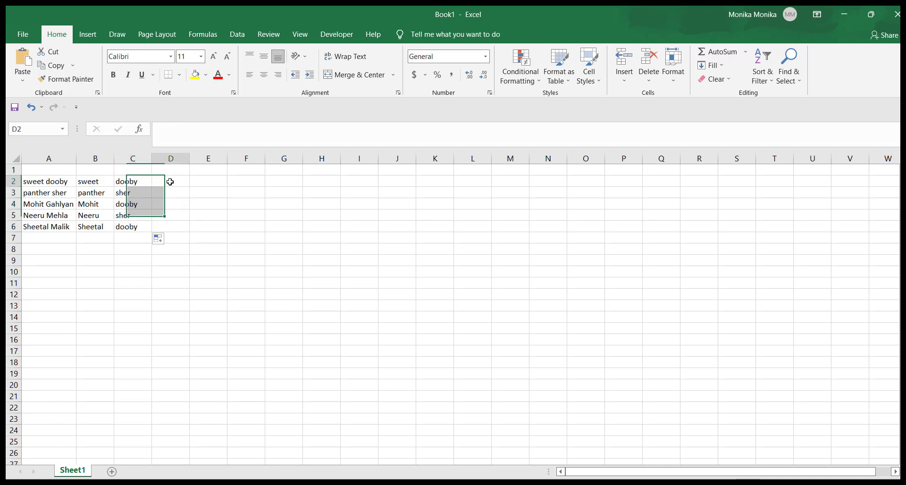